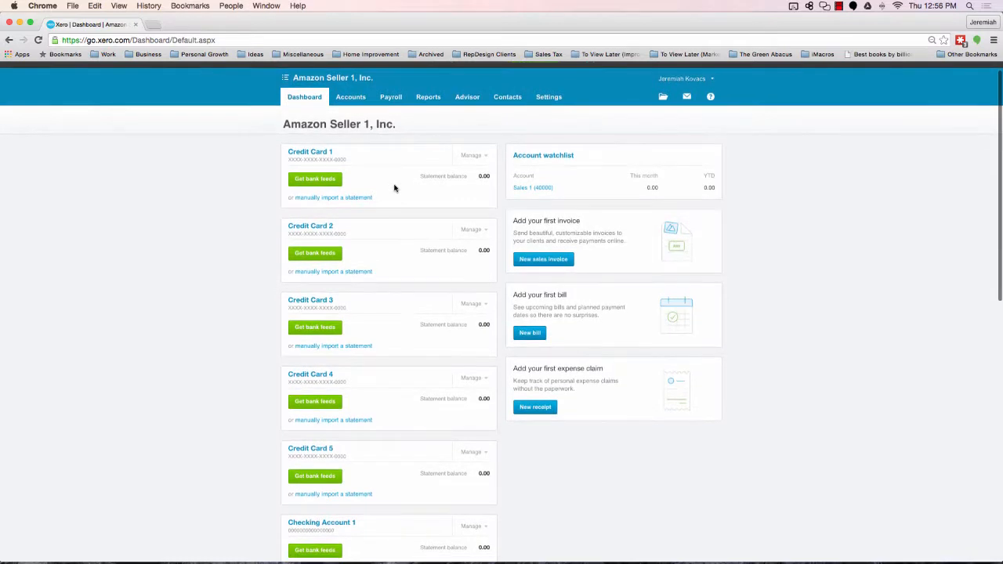
- Open Chart of Accounts from the Settings menu for Amazon Seller 1, Inc
scroll(394, 188, "down", 3)
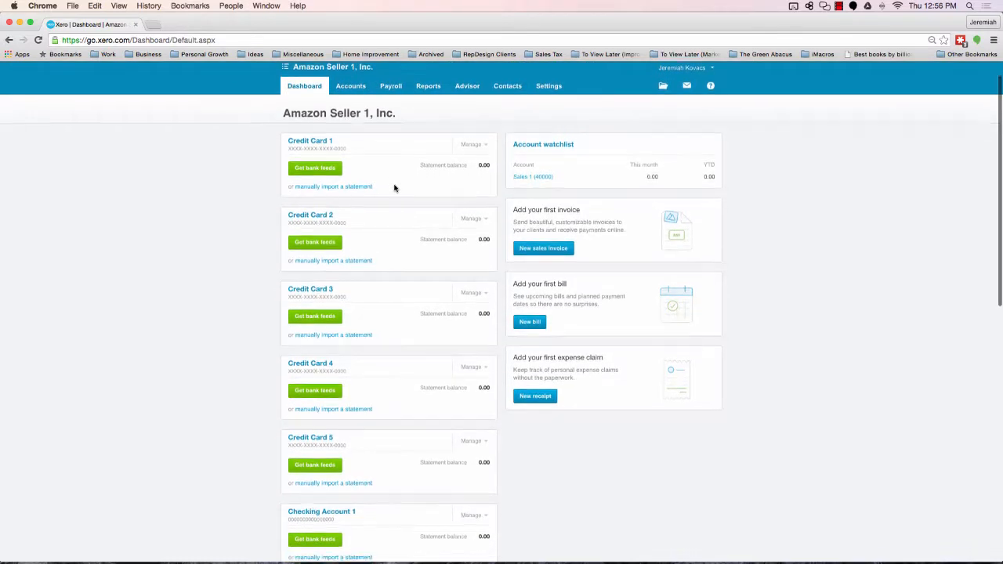
scroll(394, 188, "down", 1)
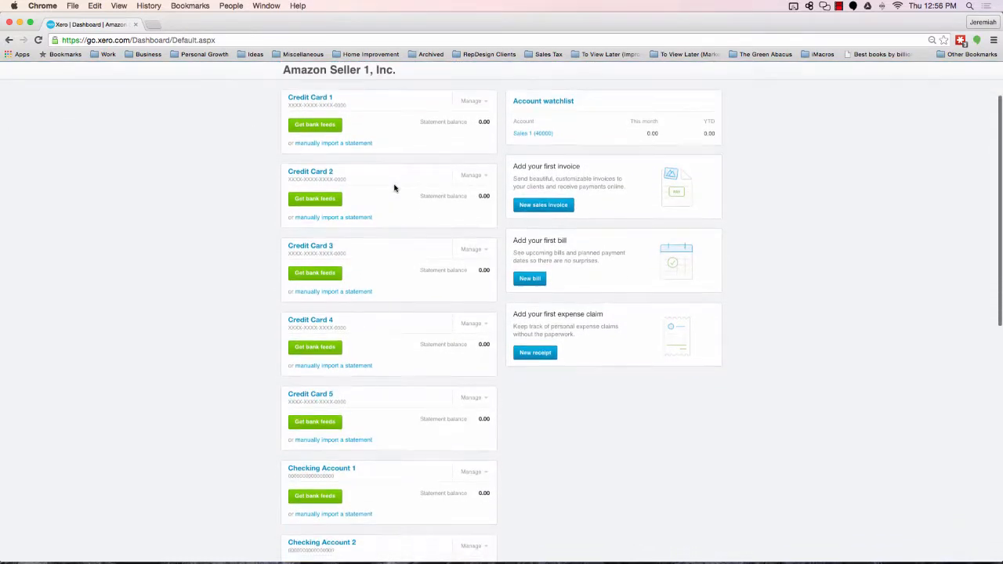
scroll(372, 448, "down", 10)
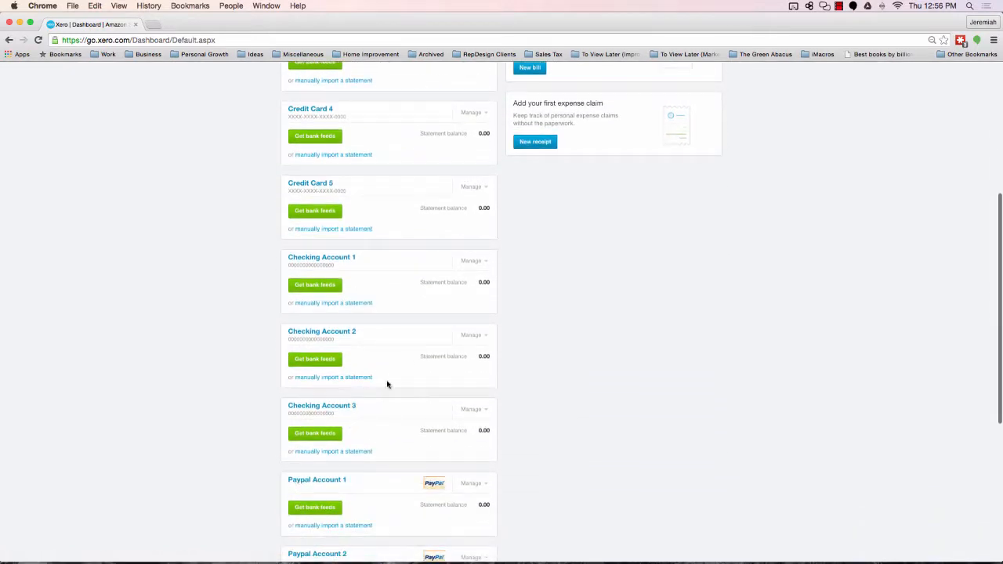
scroll(392, 365, "down", 6)
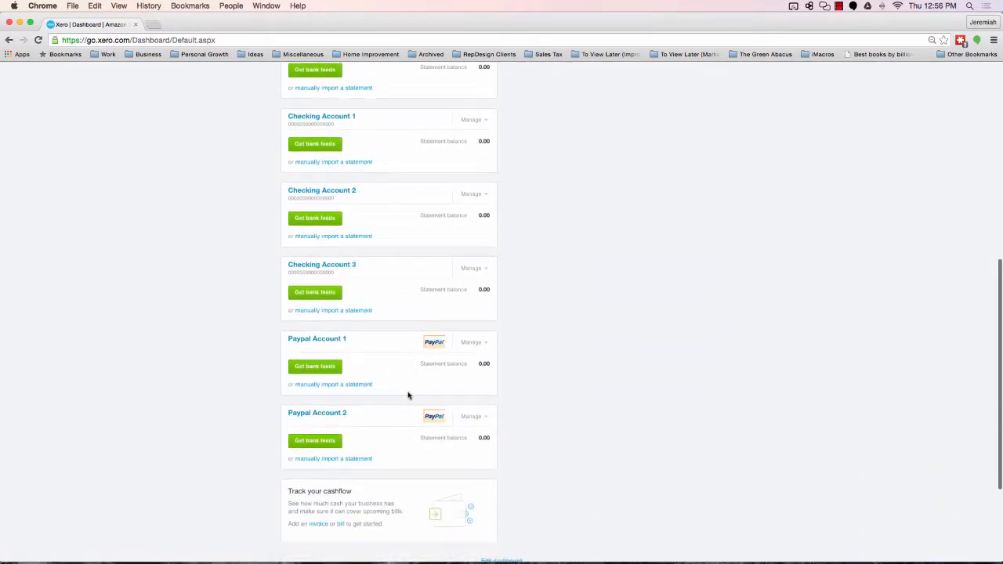
scroll(408, 394, "up", 15)
scroll(408, 395, "up", 2)
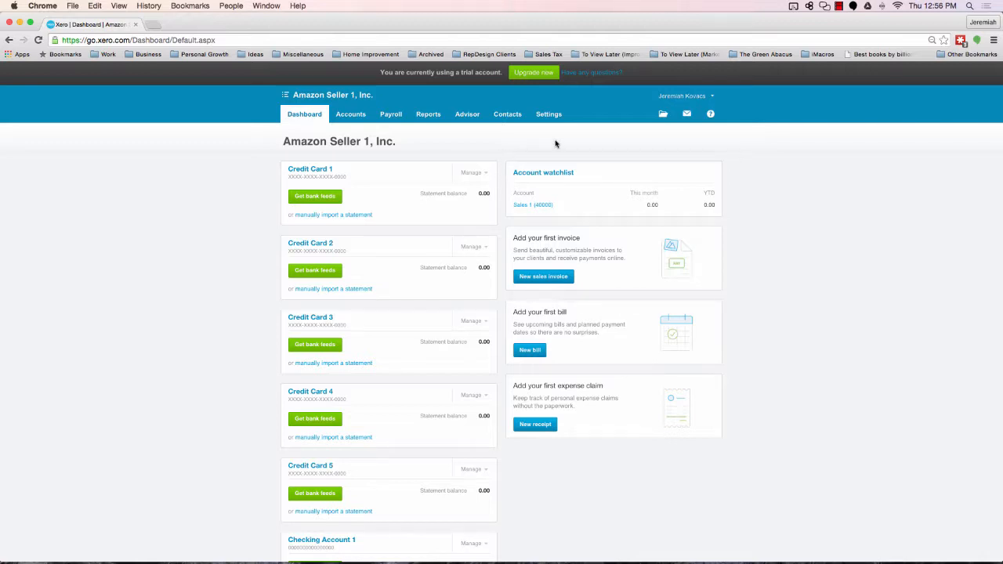
left_click(547, 116)
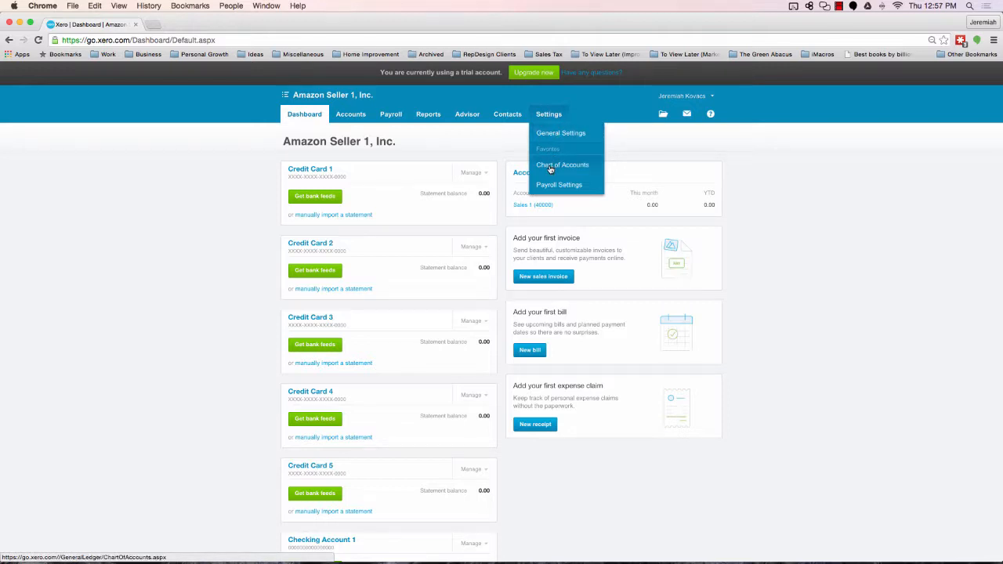
left_click(552, 170)
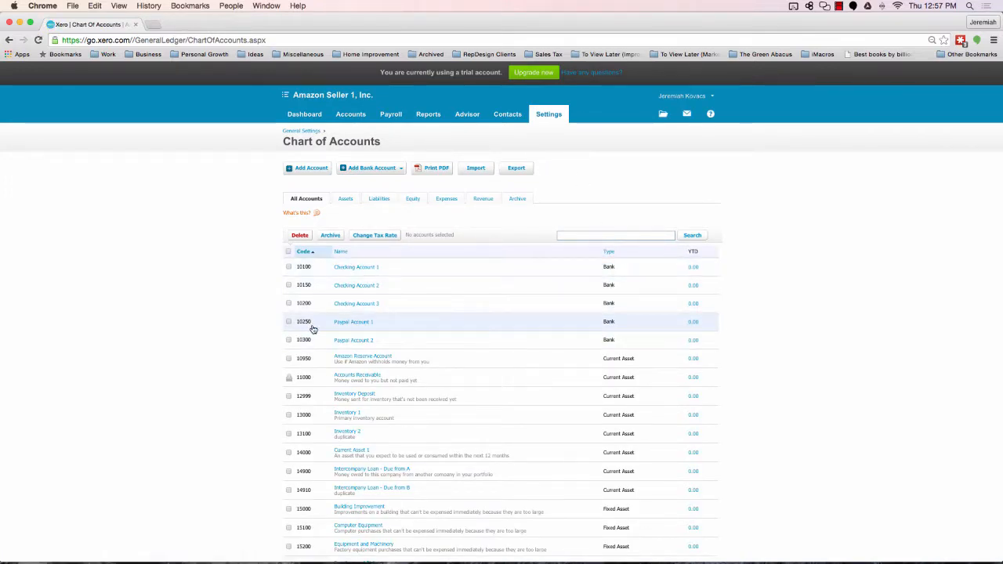
- Tick Checking Account 2 and Credit Cards 2, 3 and 4 for archiving
left_click(288, 287)
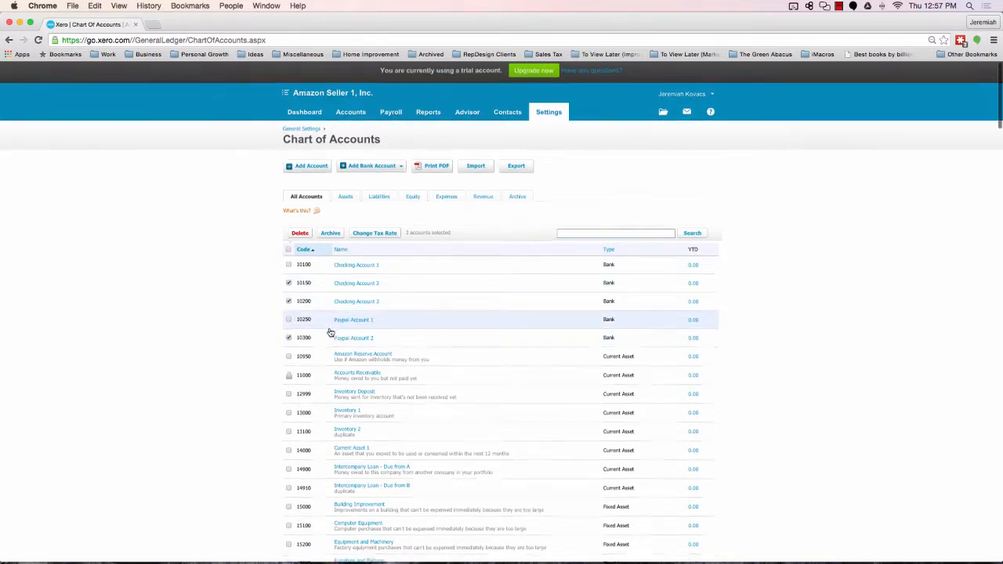
scroll(330, 333, "down", 3)
scroll(330, 334, "down", 10)
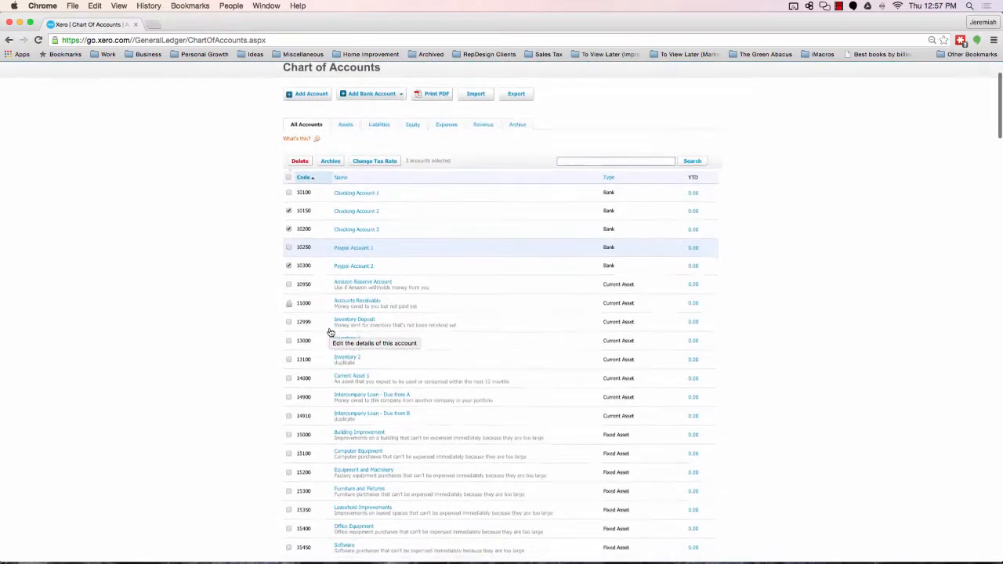
scroll(330, 333, "down", 12)
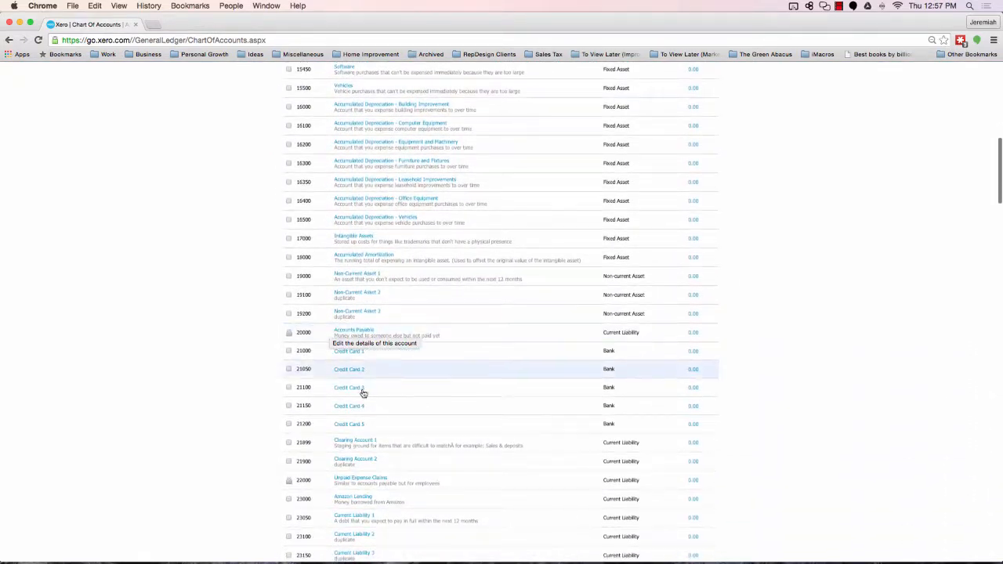
left_click(289, 371)
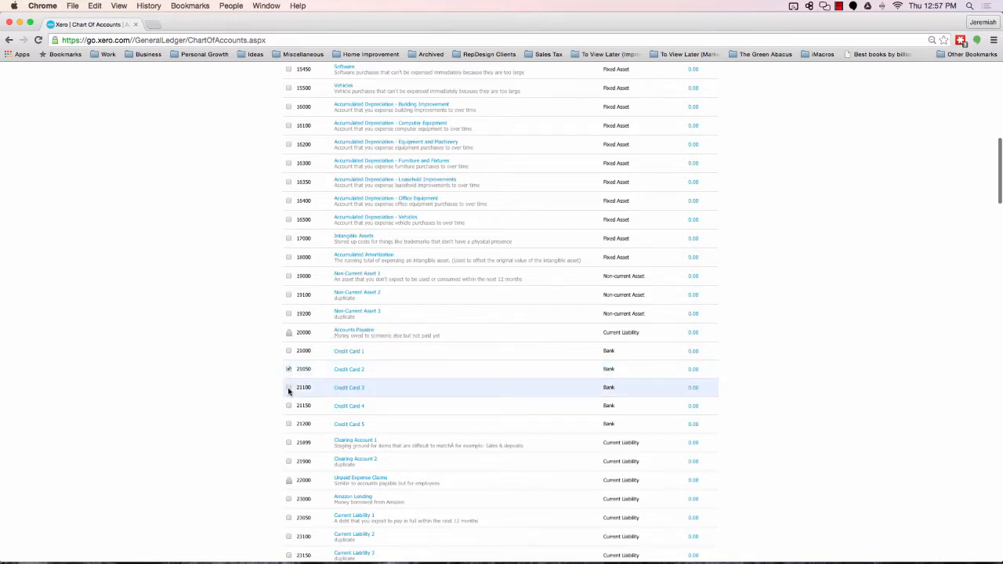
left_click(288, 388)
left_click(288, 407)
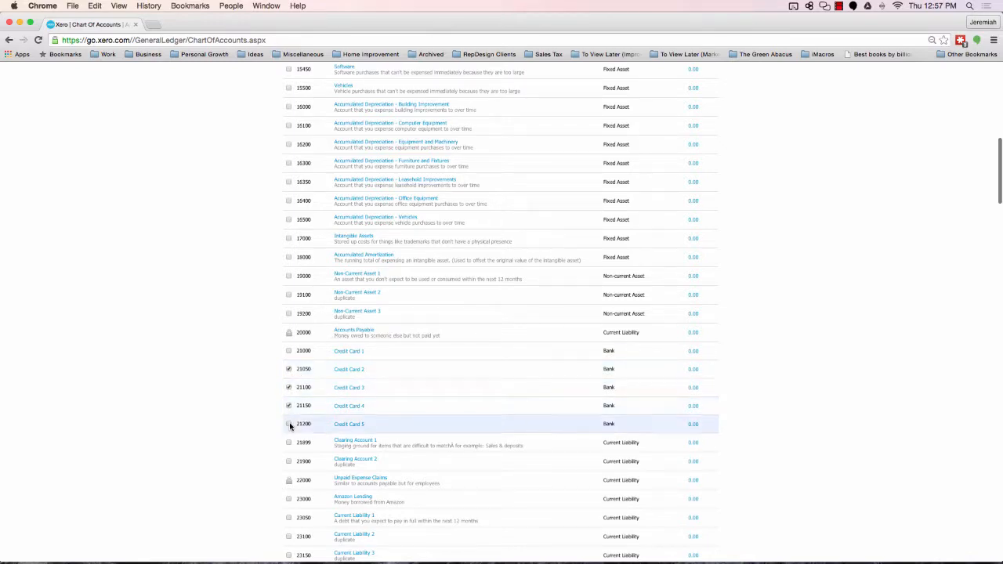
scroll(502, 376, "up", 10)
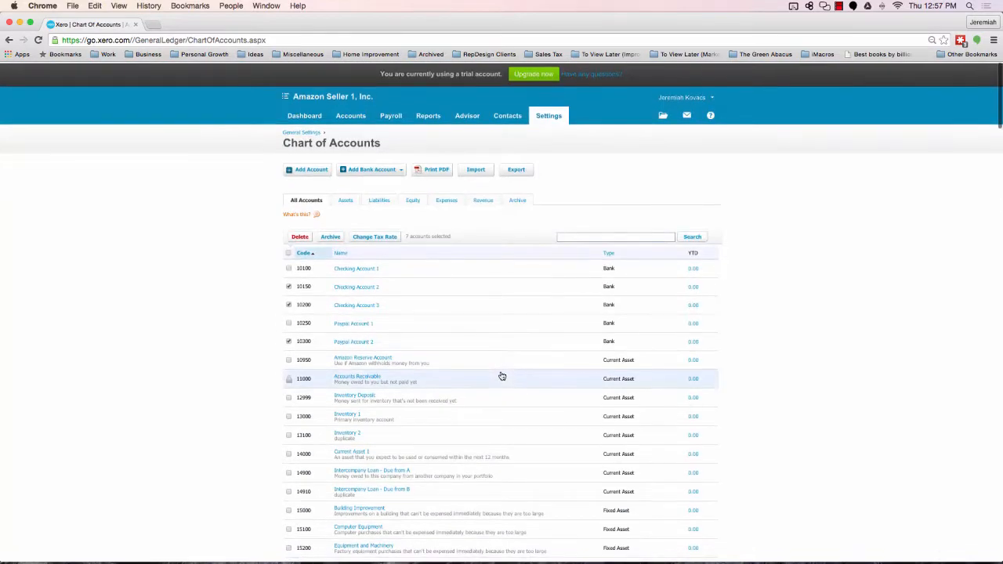
scroll(502, 376, "down", 10)
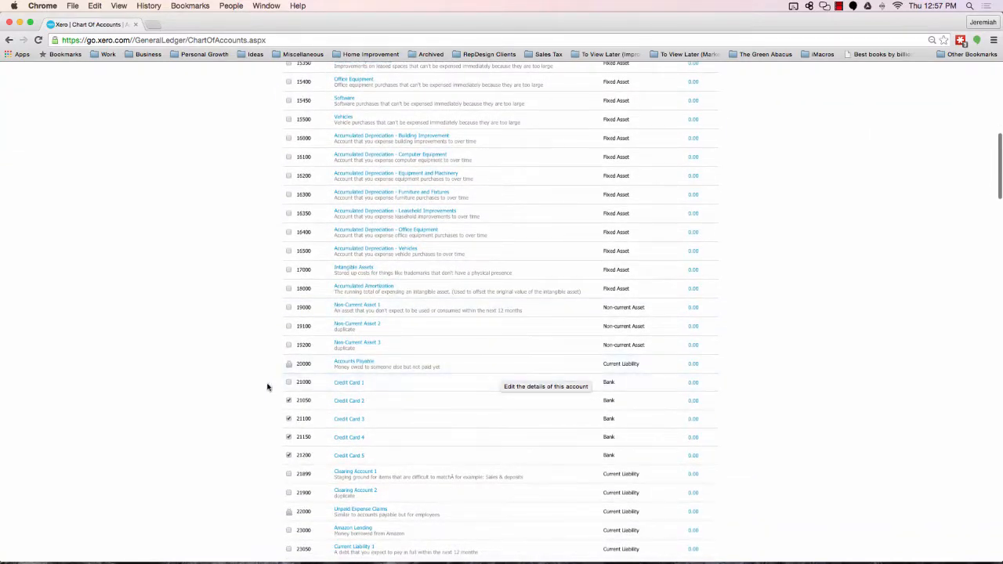
scroll(358, 400, "up", 10)
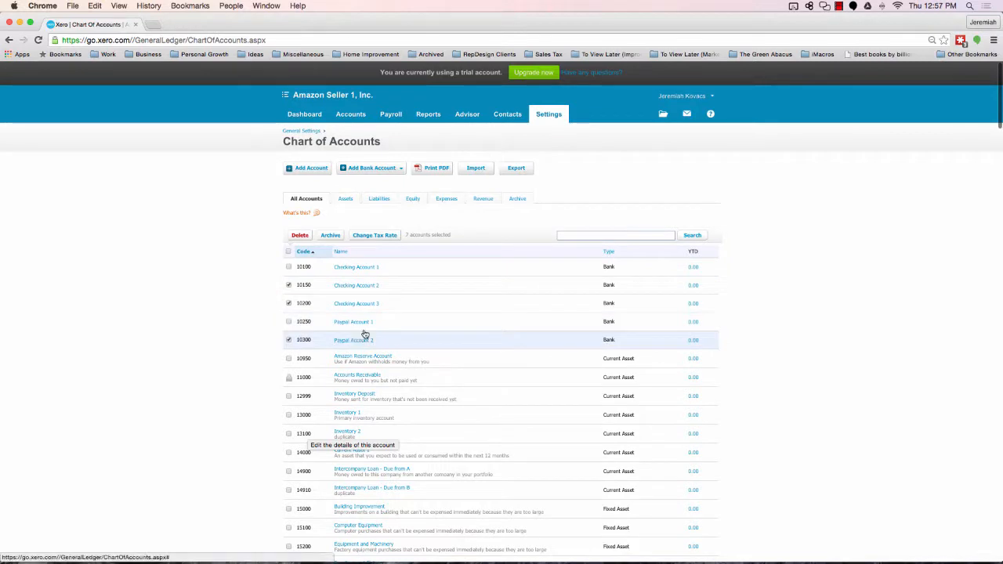
- Archive the seven ticked accounts and confirm in the Archive Accounts dialog
left_click(330, 237)
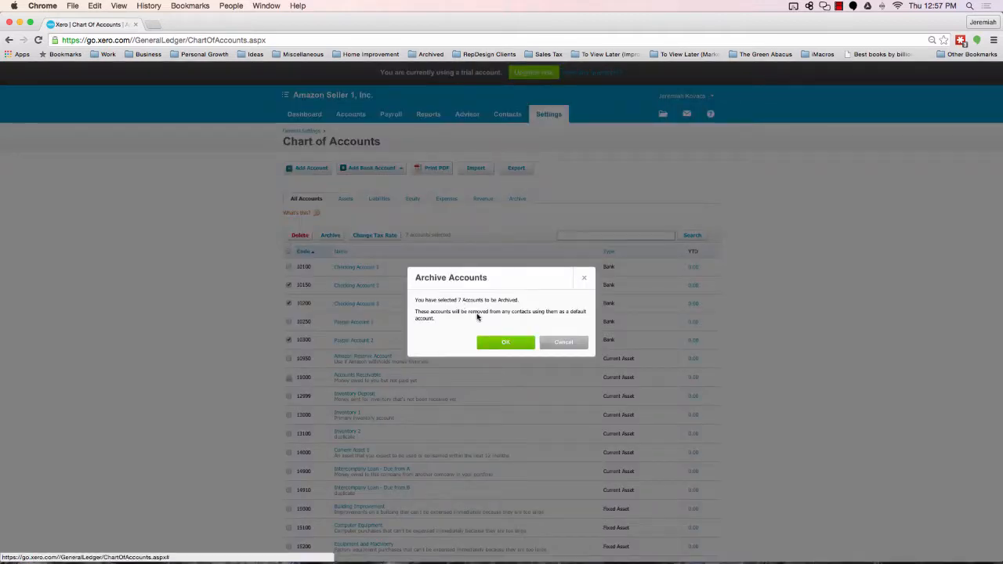
left_click(507, 344)
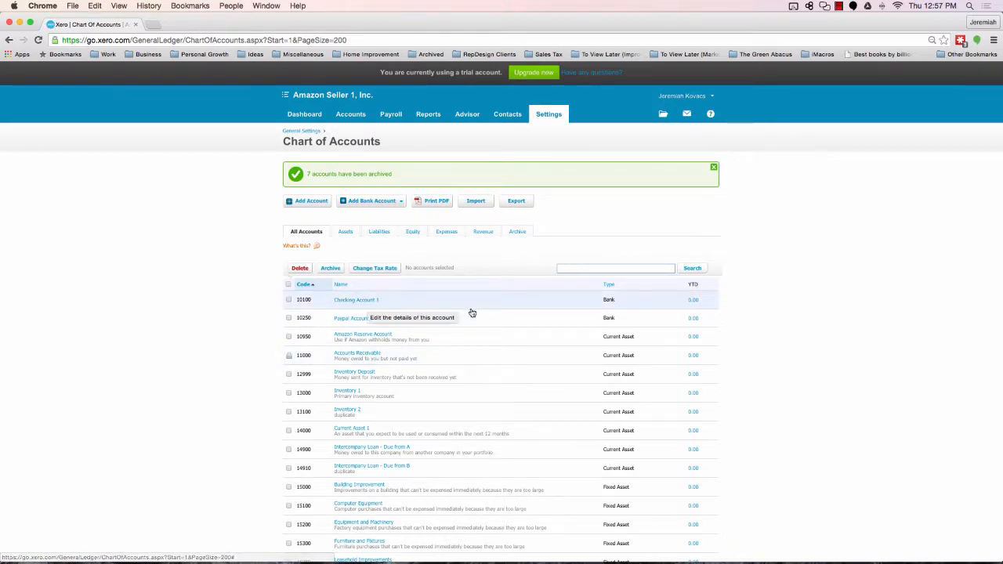
- Open Checking Account 1 and set its bank to Wells Fargo Bank (US)
left_click(355, 302)
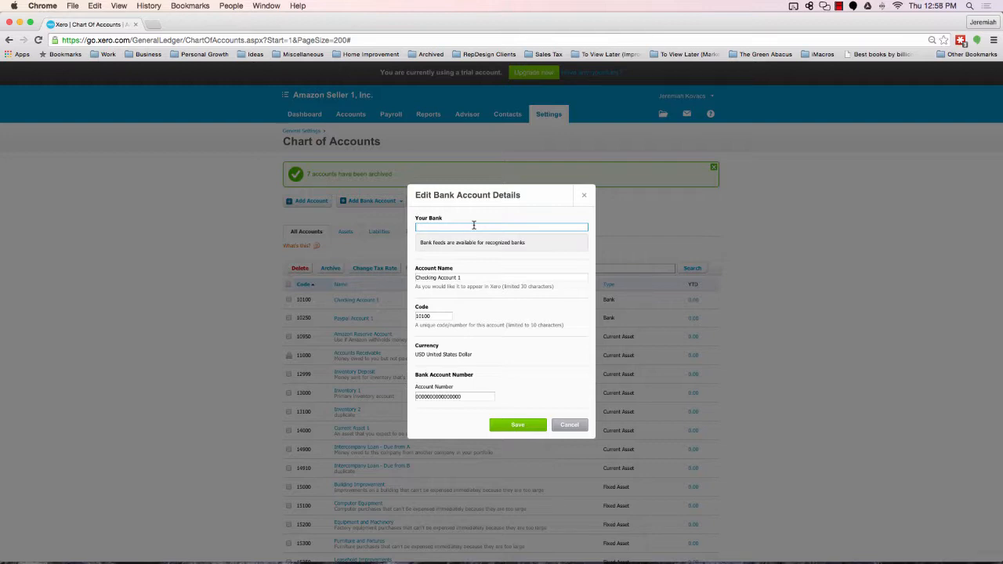
type("ls Fargo")
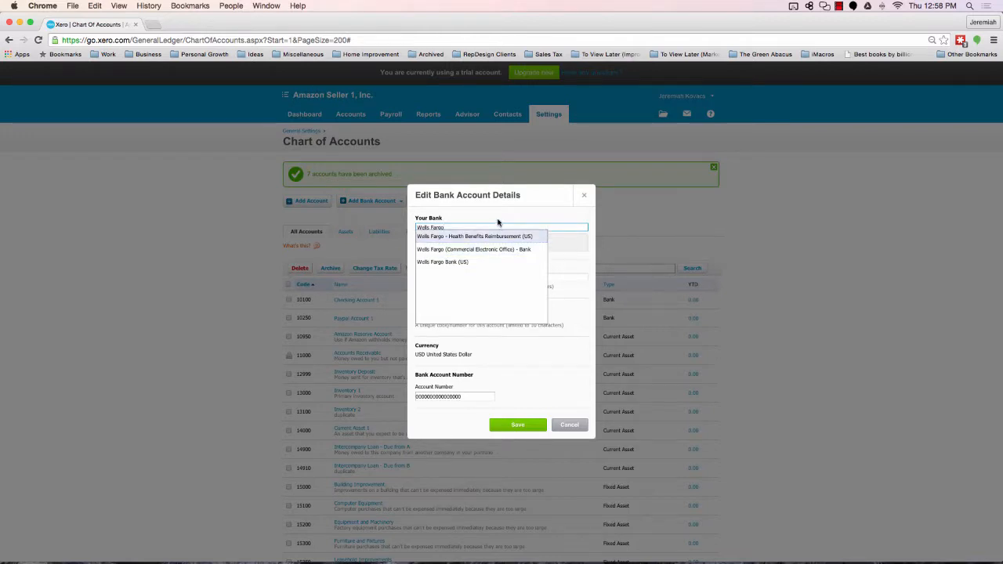
left_click(444, 263)
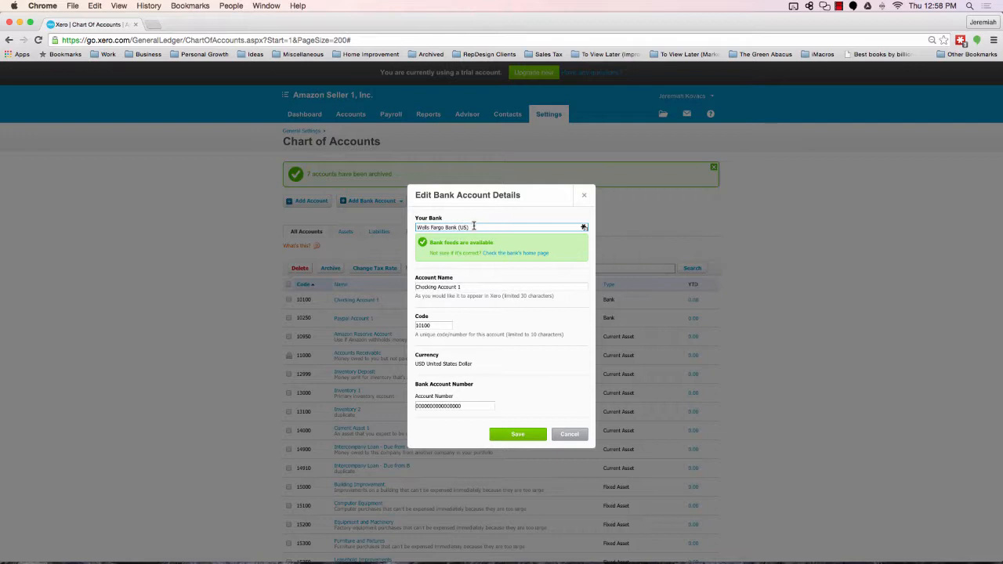
- Rename the account to Wells Fargo Checking
left_click(471, 288)
triple_click(470, 288)
type("Wells Fargo Checking")
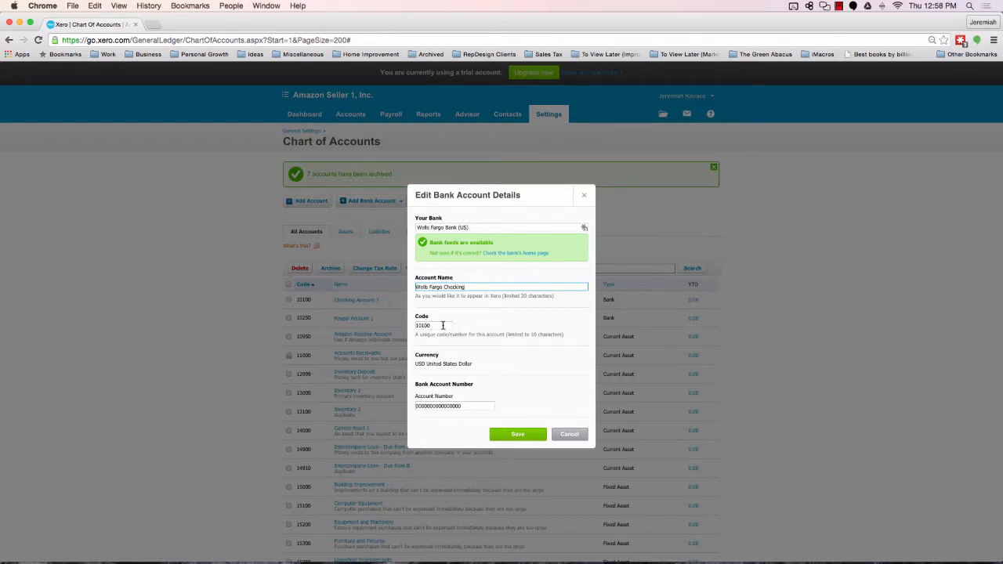
- Replace the placeholder bank account number with the masked number and save
double_click(483, 406)
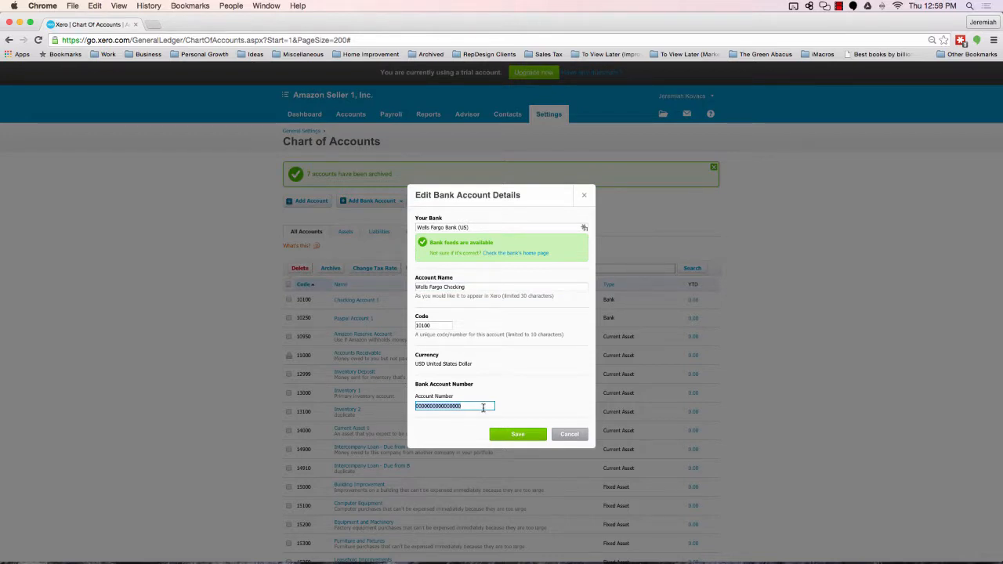
left_click(483, 408)
double_click(468, 406)
type("xxxxx5679")
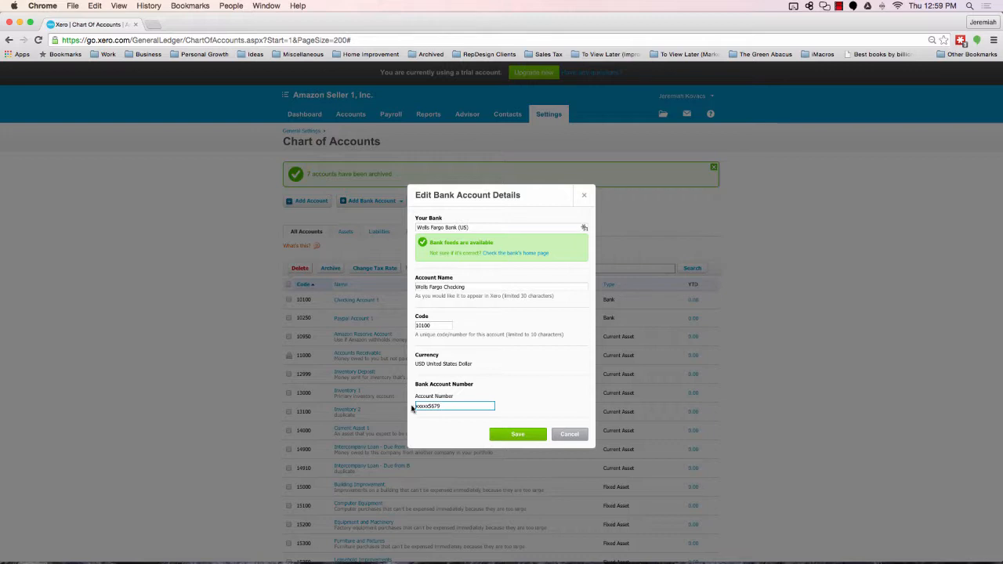
left_click(509, 442)
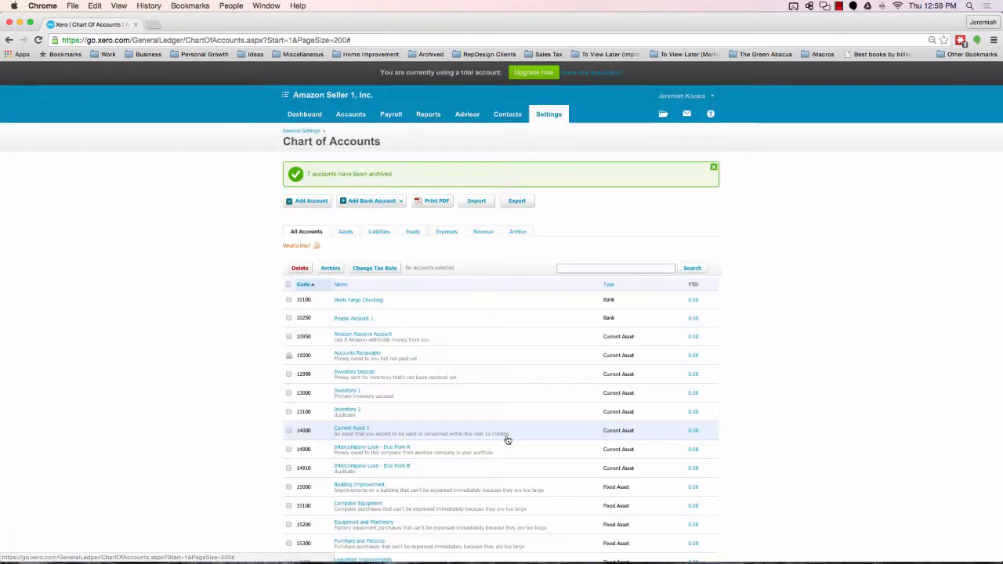
- Open Credit Card 1 and set its bank to Discover Card (US)
scroll(442, 293, "down", 5)
scroll(442, 293, "down", 2)
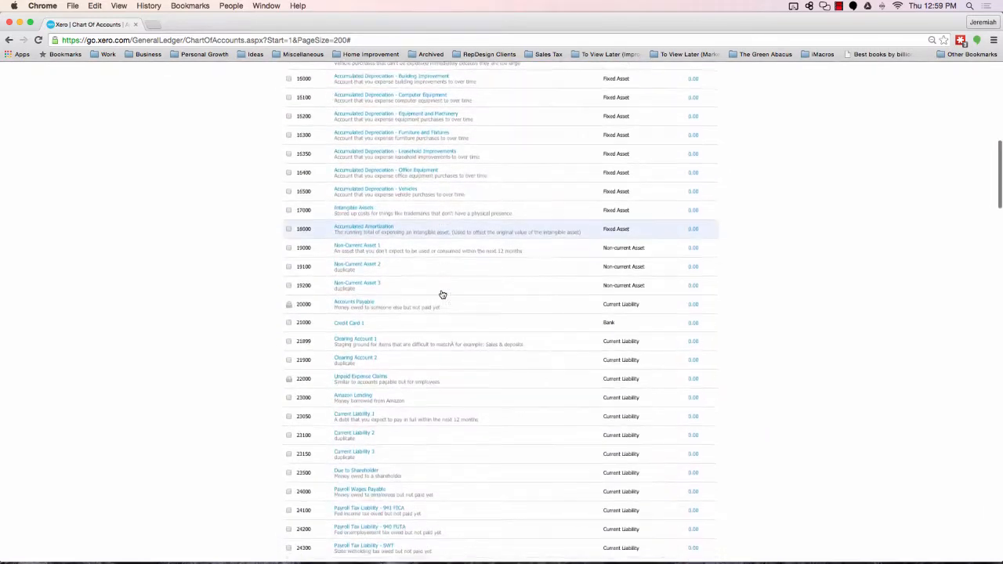
left_click(346, 326)
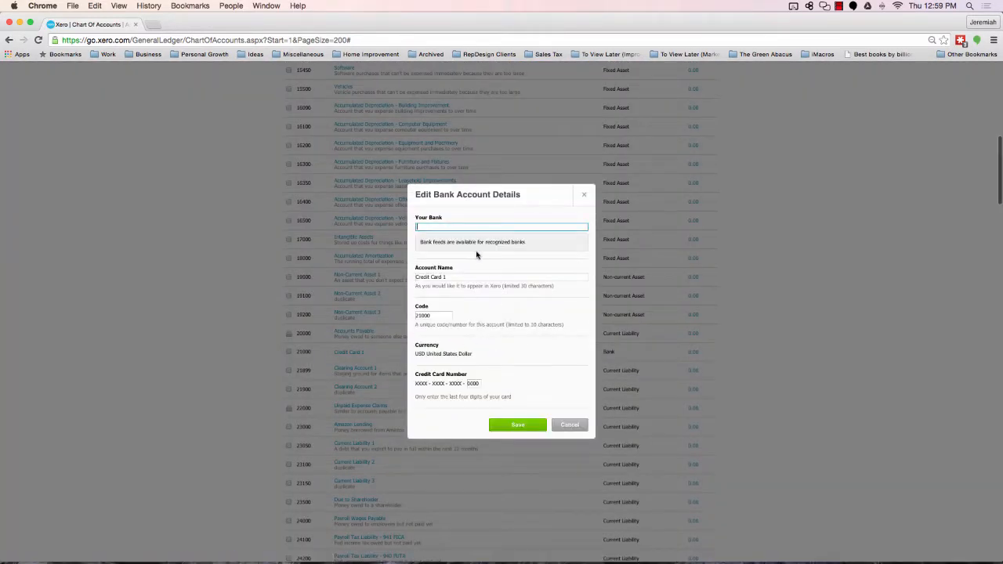
type("Discove")
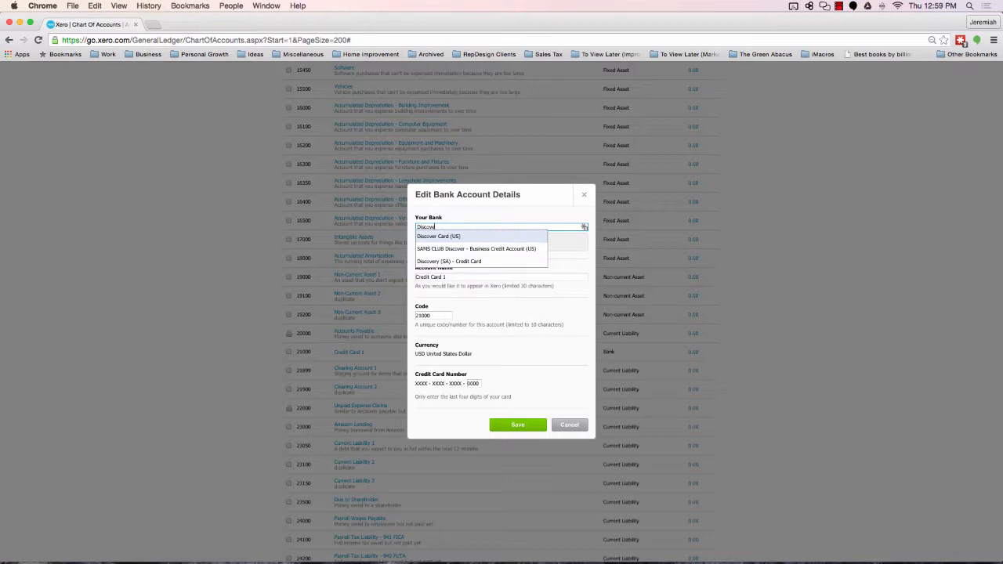
left_click(439, 236)
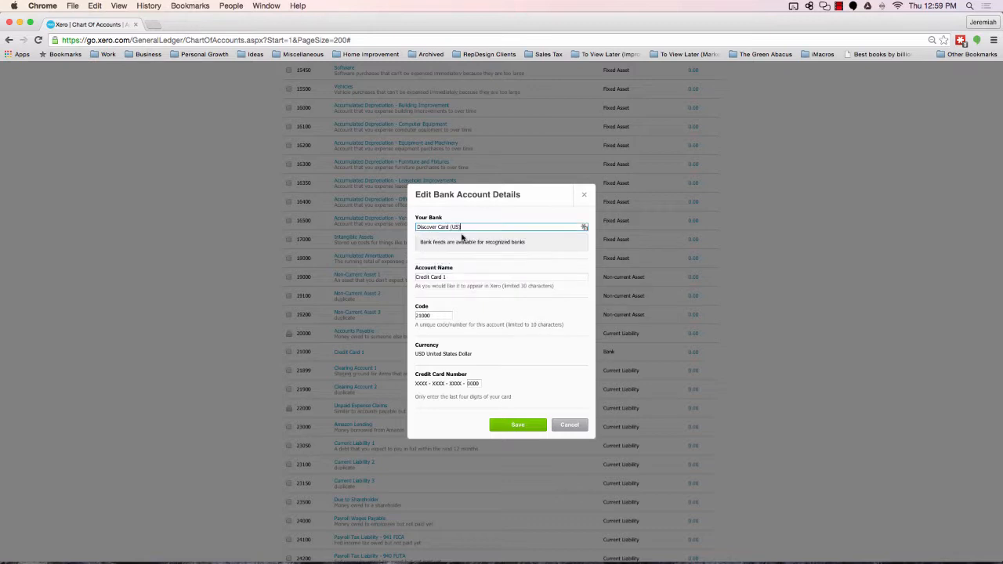
- Rename it Discover Credit Card, enter the last four card digits, and save
left_click(431, 287)
type("Discover")
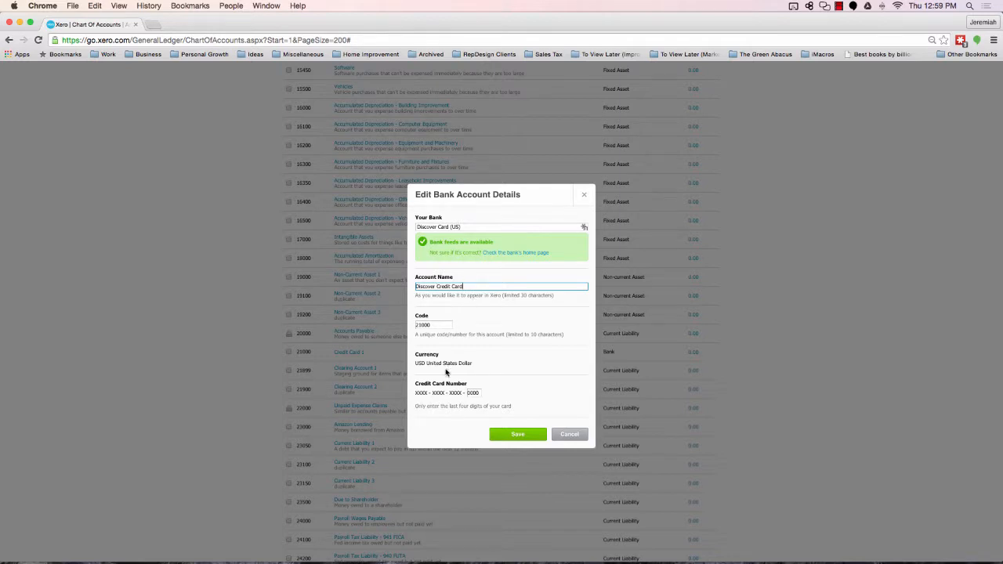
double_click(473, 393)
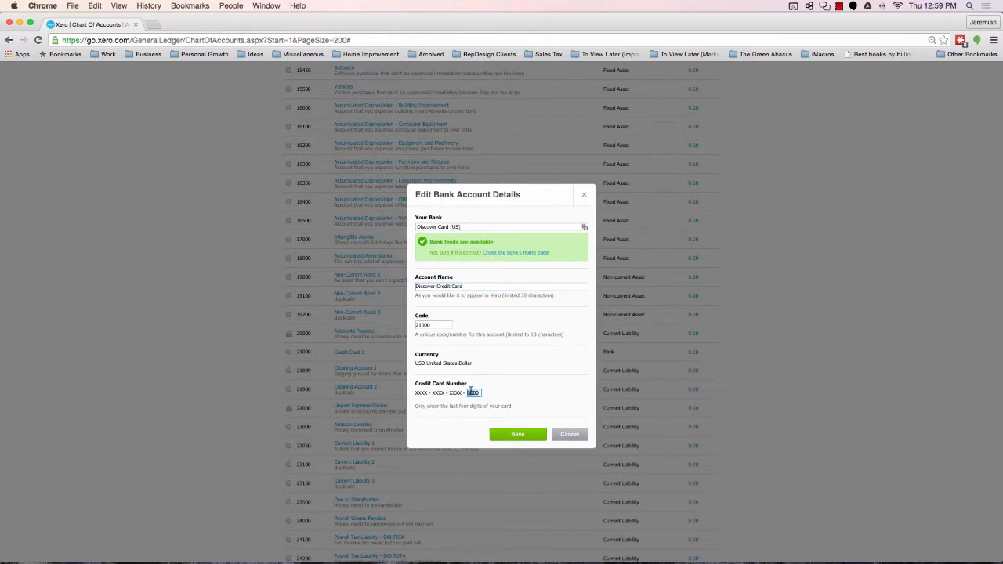
type("4581")
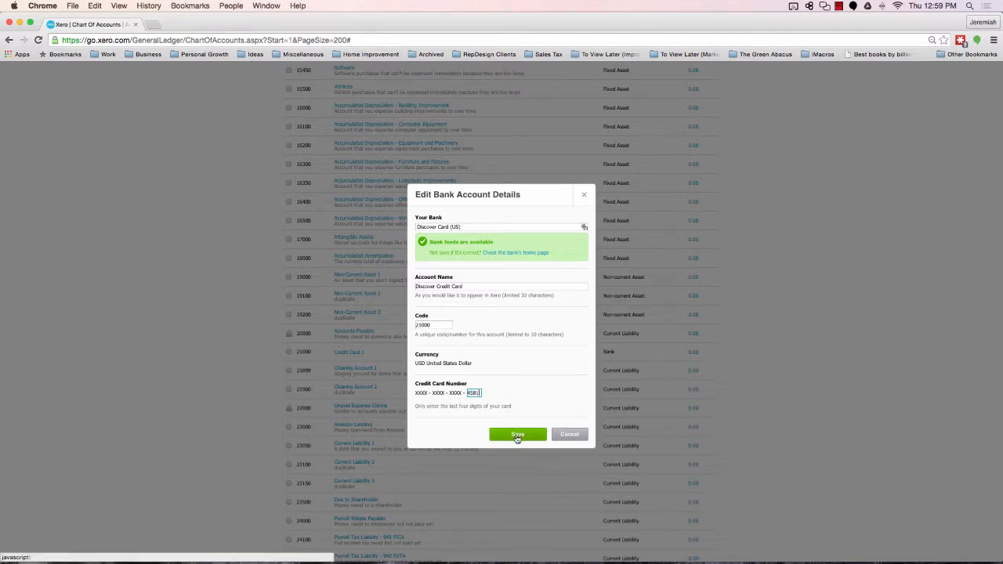
left_click(518, 436)
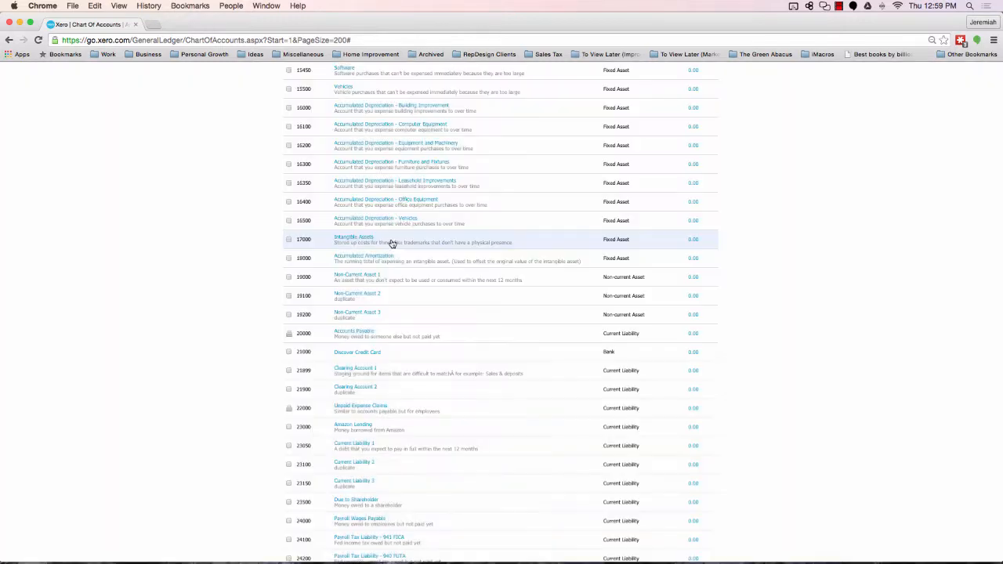
- Open Paypal Account 1 (code 10250) and rename it Business Paypal
scroll(419, 306, "up", 10)
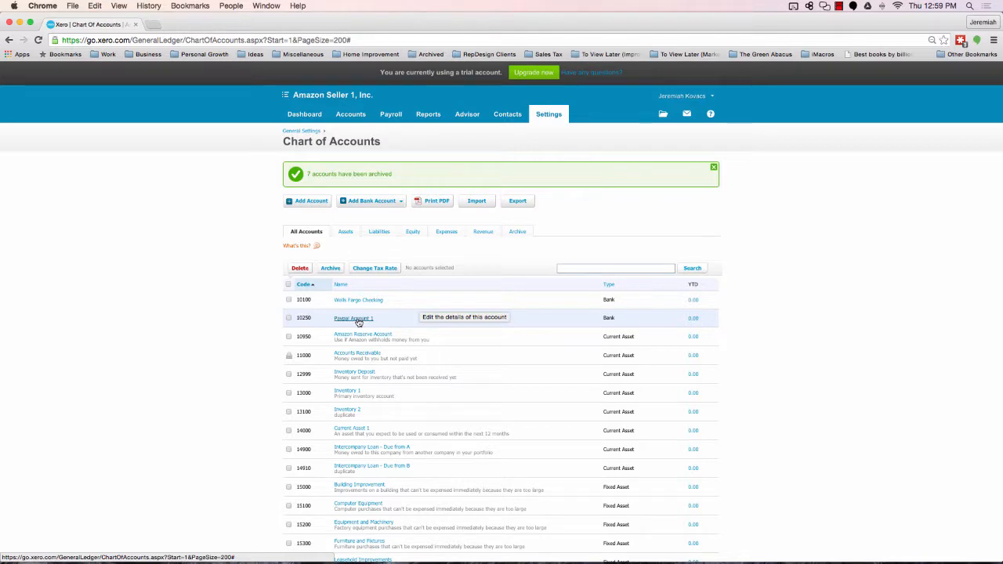
left_click(358, 320)
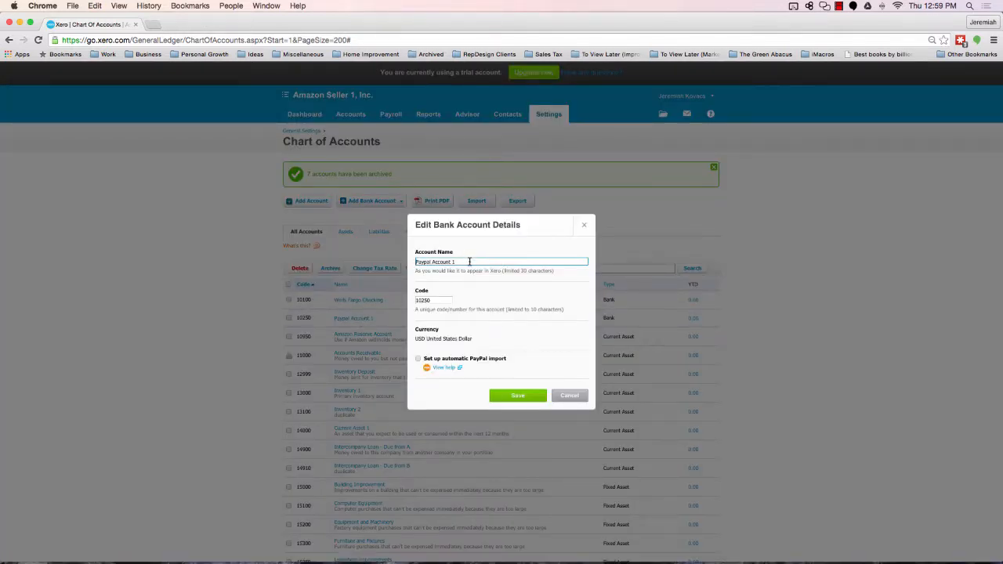
triple_click(470, 261)
type("Paypal")
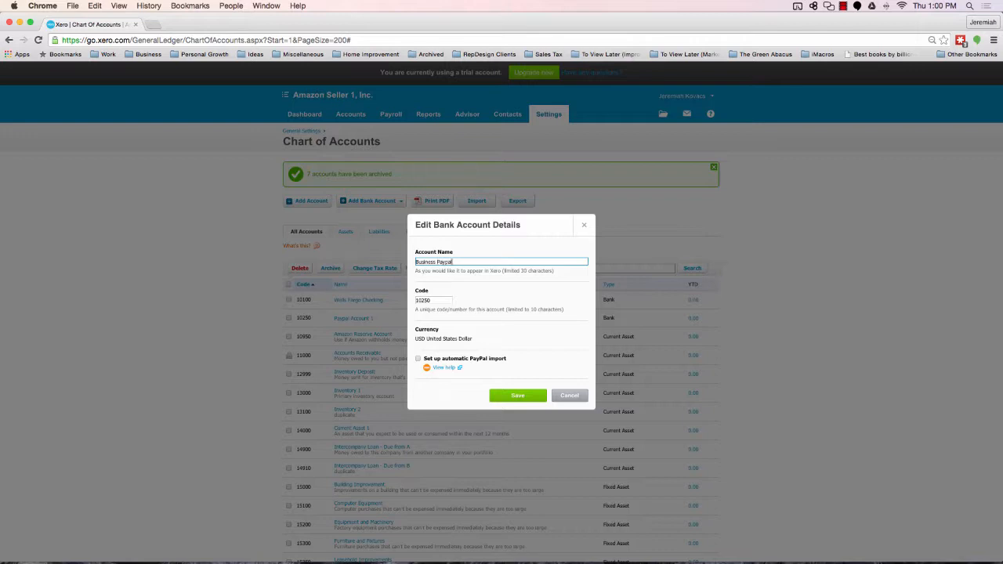
- Enable automatic PayPal import, enter the PayPal login e-mail, and save Business Paypal
left_click(418, 360)
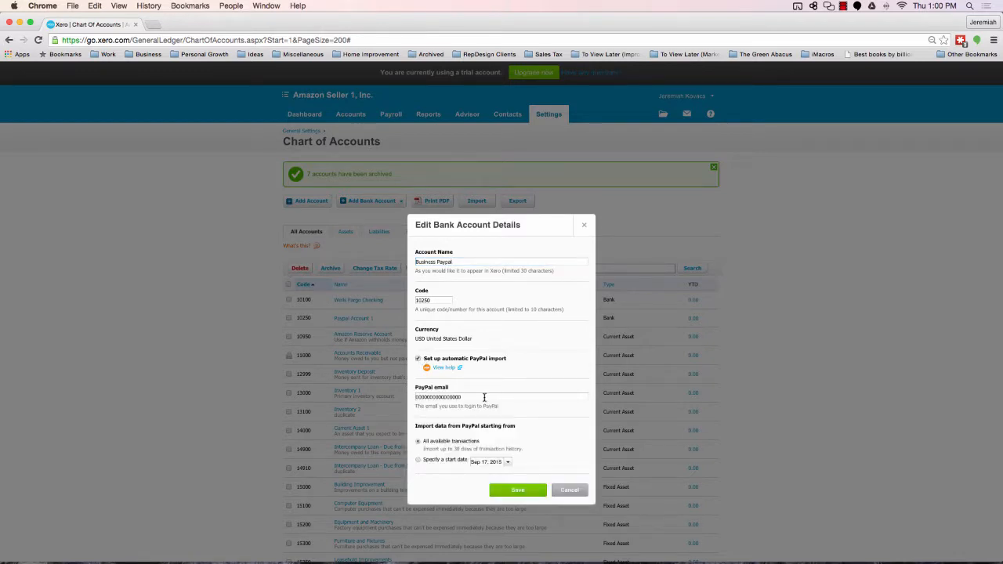
double_click(484, 397)
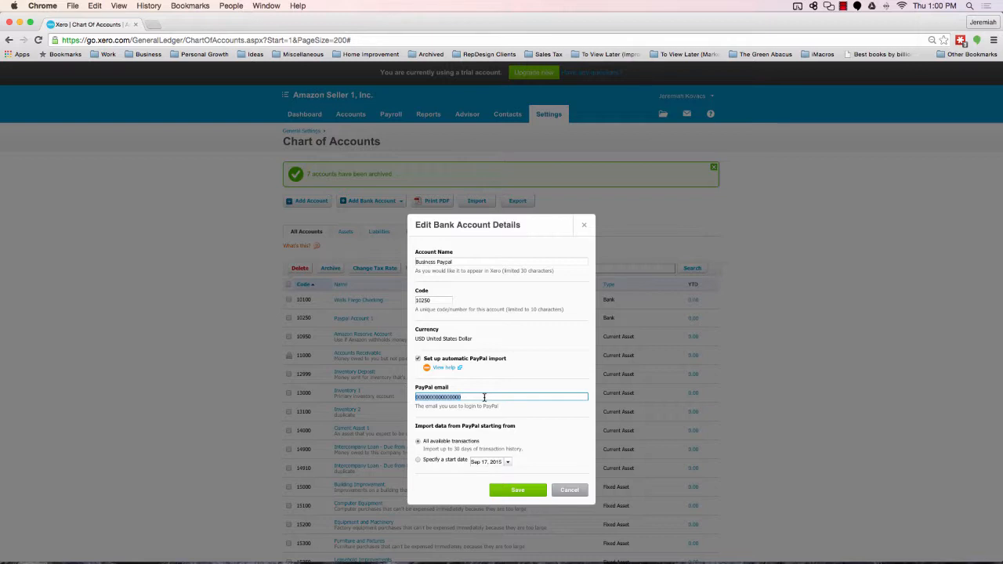
type("jeremiah")
left_click(424, 451)
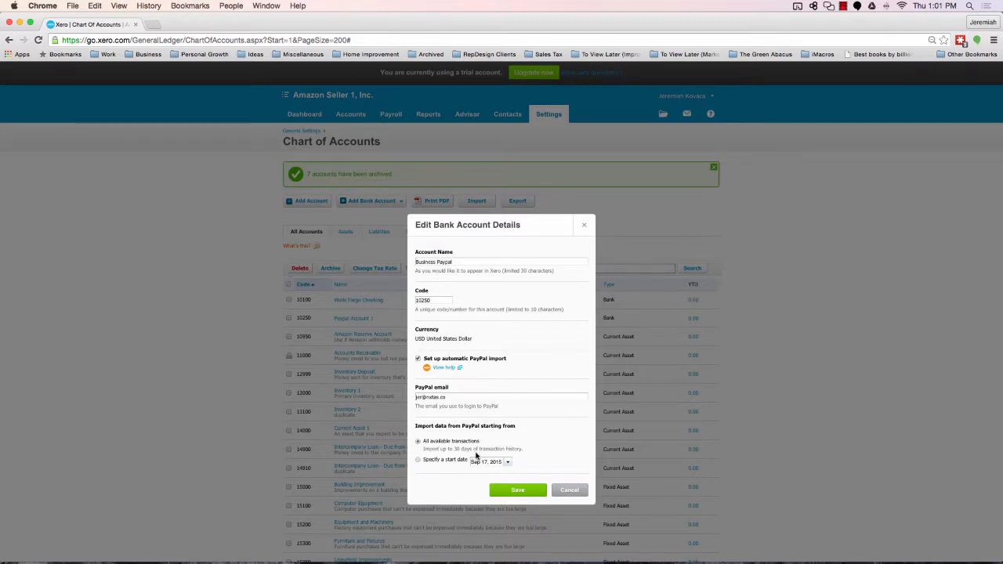
left_click(506, 493)
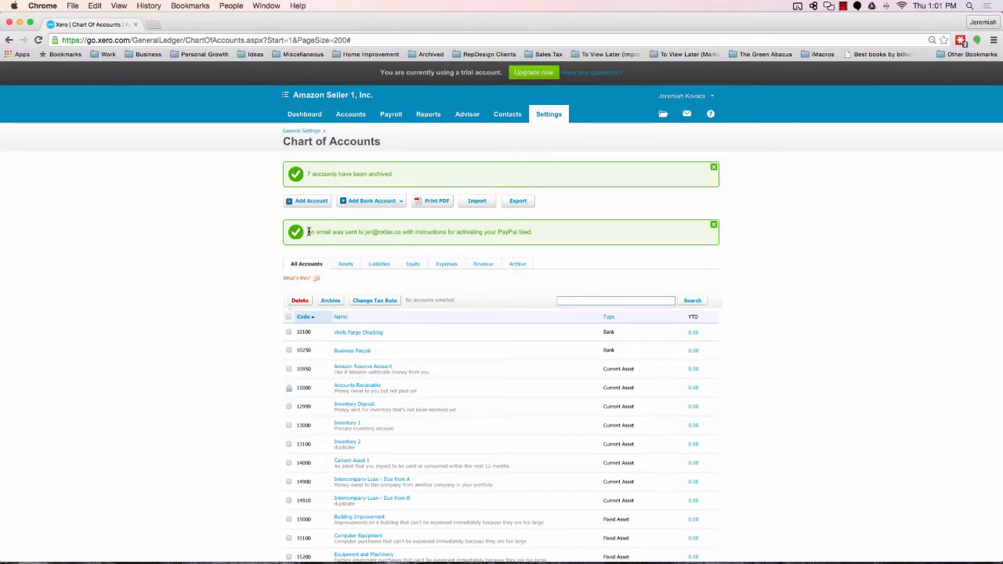
left_click_drag(308, 232, 475, 232)
left_click(476, 233)
left_click(355, 352)
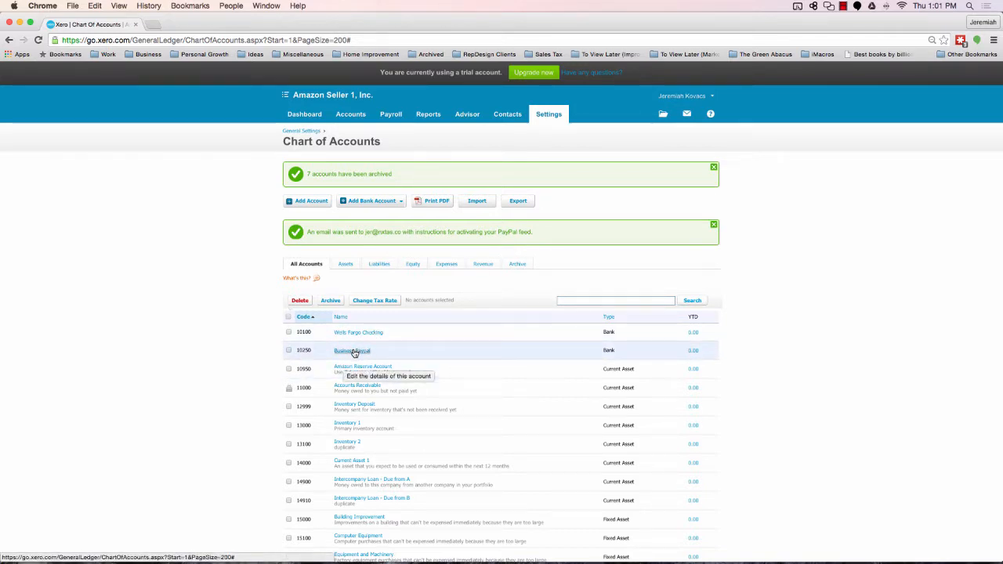